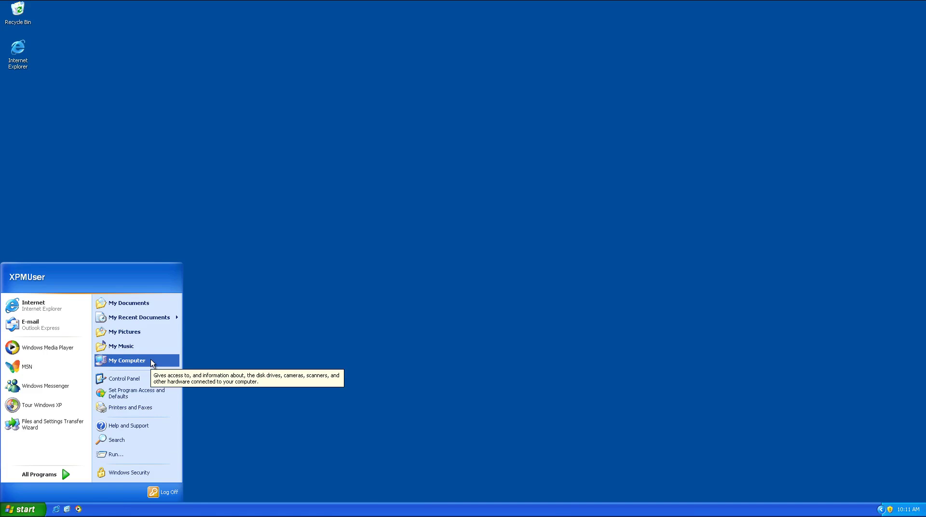
Open My Computer, then Local Disk (C:), then its WINDOWS folder
{"action": "left_click", "coordinate": [126, 361]}
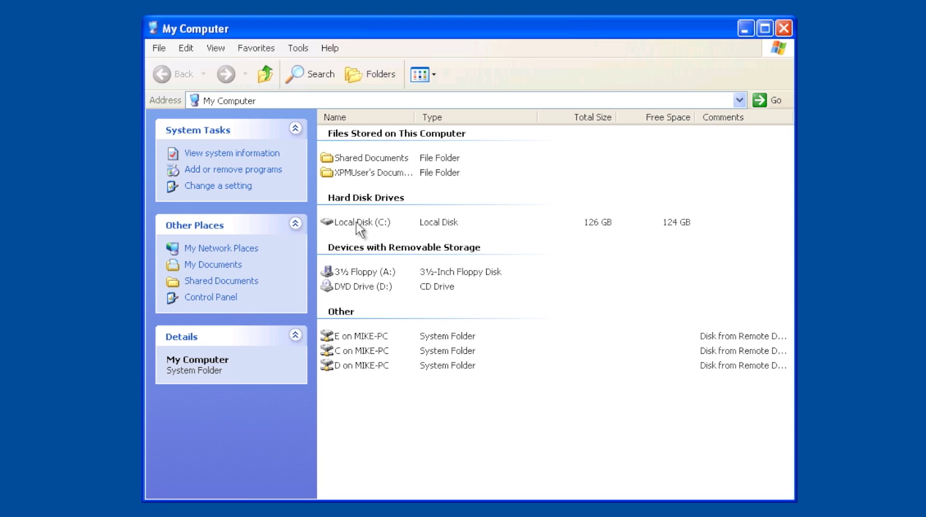
{"action": "mouse_move", "coordinate": [356, 222]}
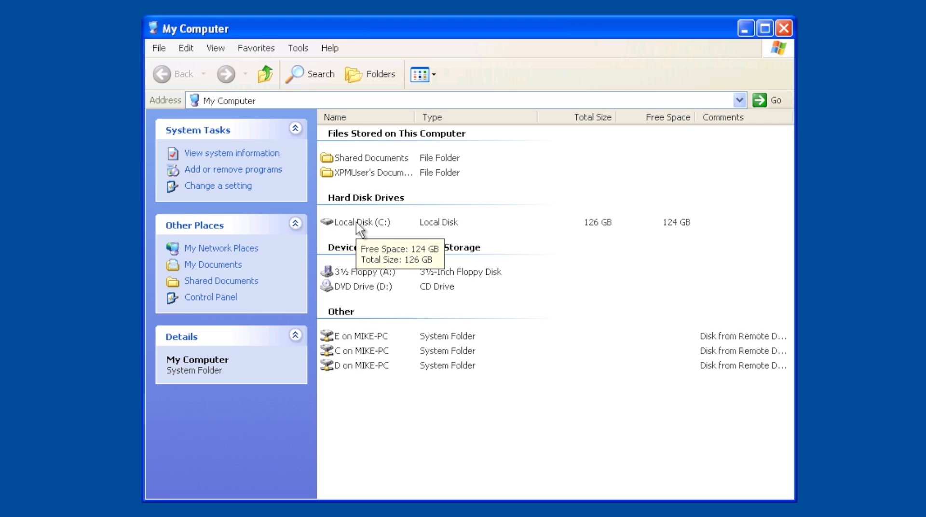
{"action": "double_click", "coordinate": [355, 222]}
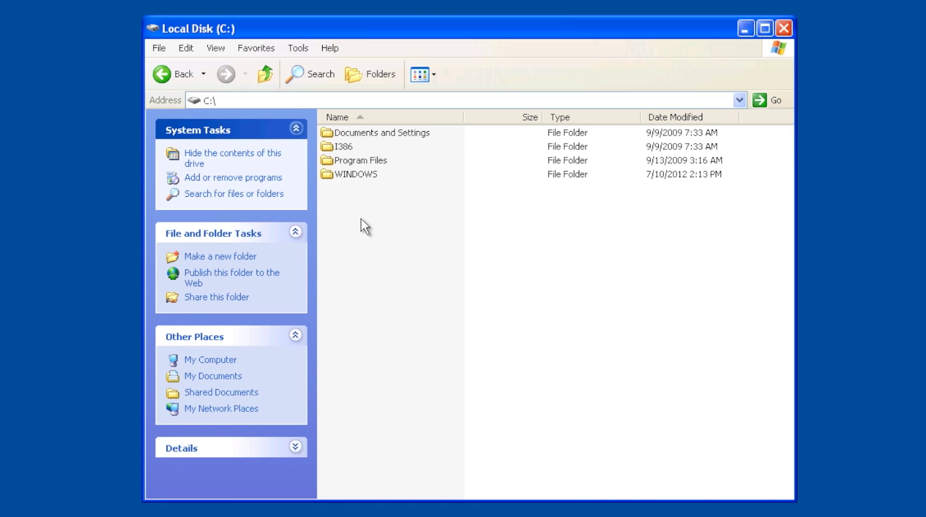
{"action": "mouse_move", "coordinate": [357, 178]}
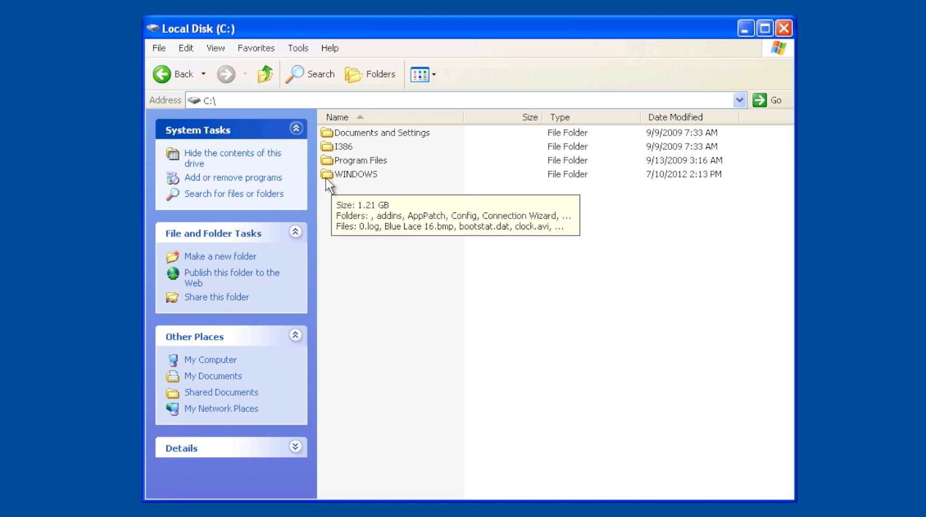
{"action": "double_click", "coordinate": [346, 176]}
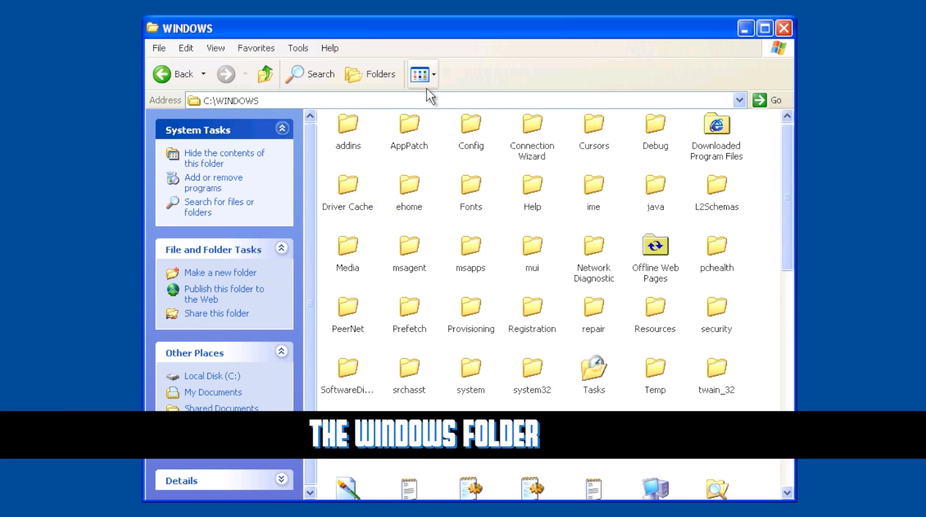
Switch WINDOWS to Details view, scroll down and open the system32 folder
{"action": "left_click", "coordinate": [434, 75]}
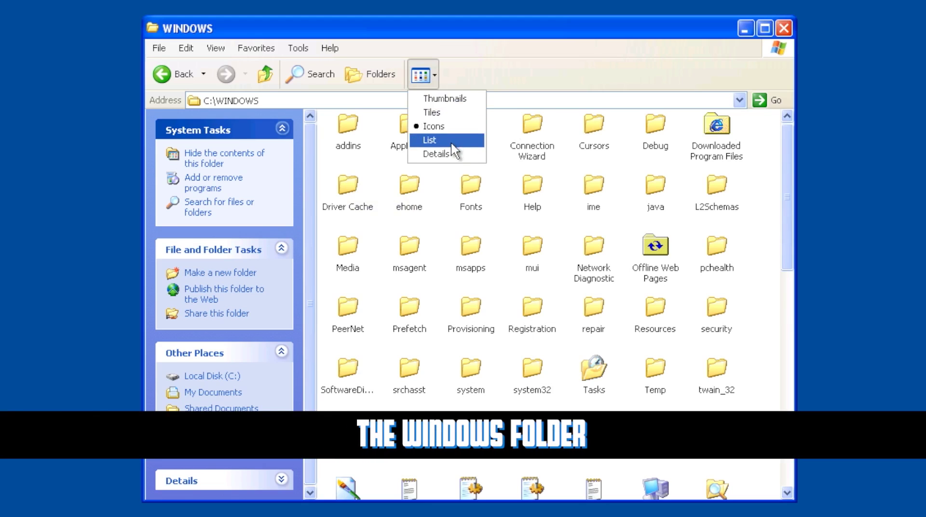
{"action": "left_click", "coordinate": [440, 154]}
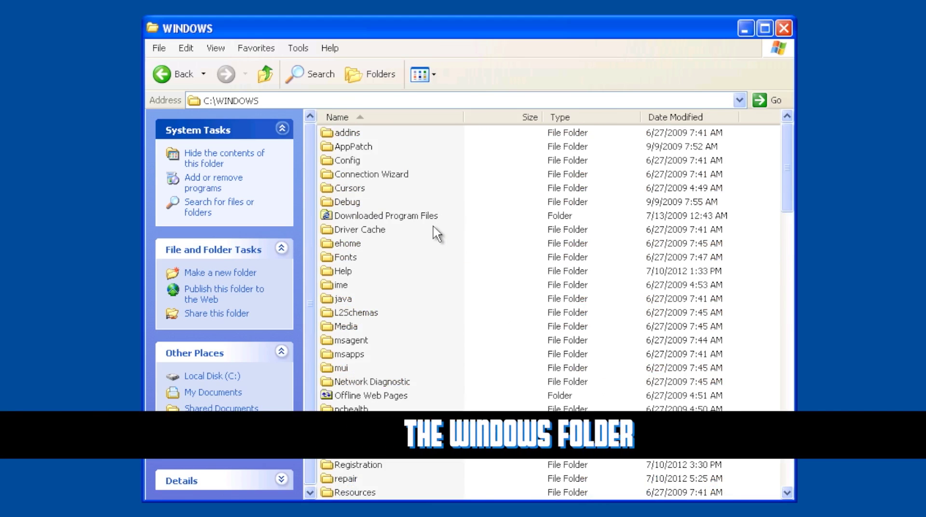
{"action": "mouse_move", "coordinate": [433, 227]}
{"action": "scroll", "coordinate": [432, 227], "scroll_direction": "down", "scroll_amount": 6}
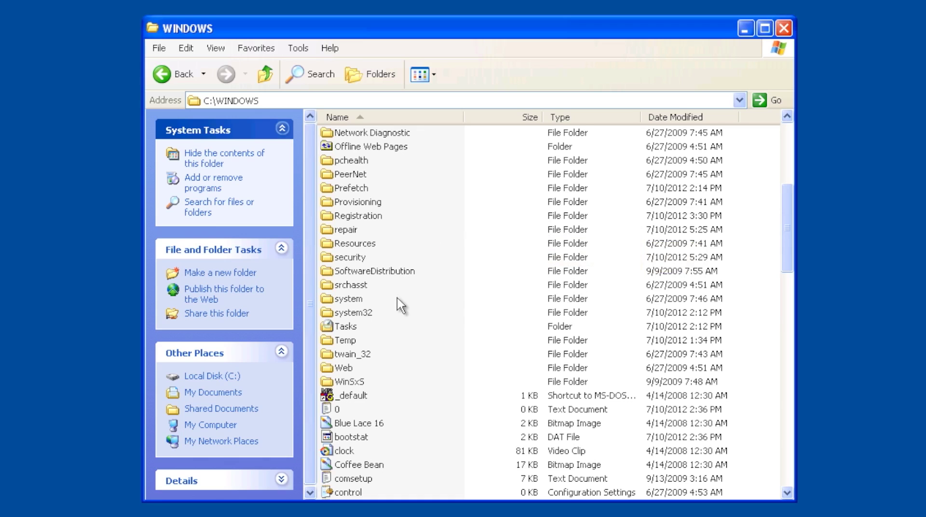
{"action": "mouse_move", "coordinate": [368, 316]}
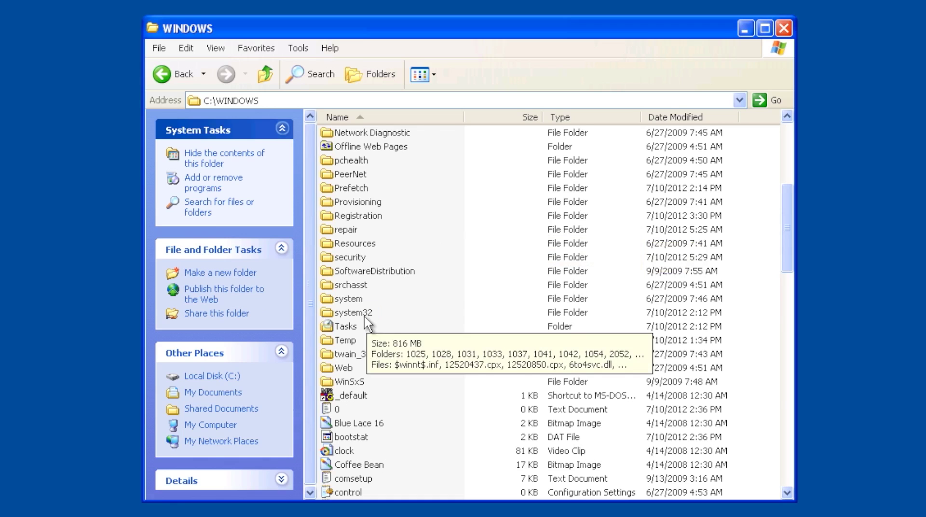
{"action": "double_click", "coordinate": [365, 316]}
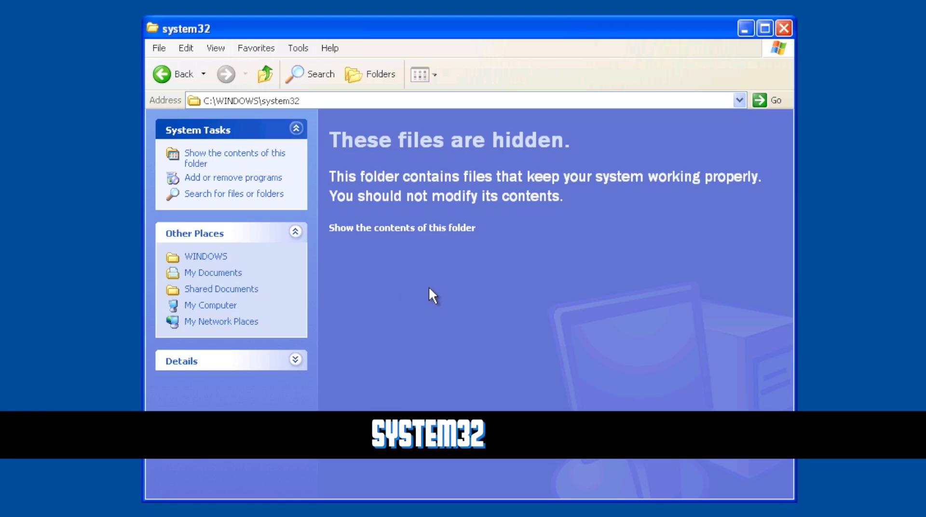
Reveal system32's hidden contents and show them in Details view
{"action": "left_click", "coordinate": [398, 229]}
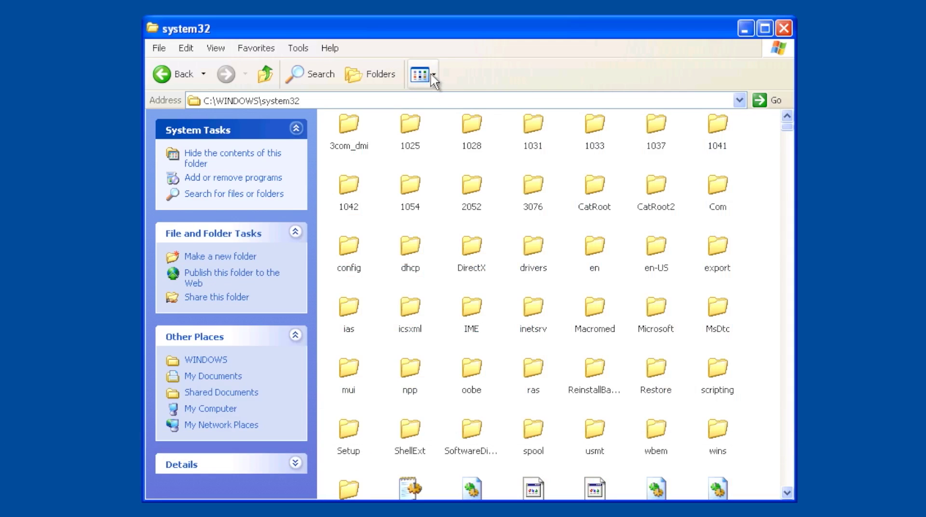
{"action": "left_click", "coordinate": [432, 76]}
{"action": "left_click", "coordinate": [441, 153]}
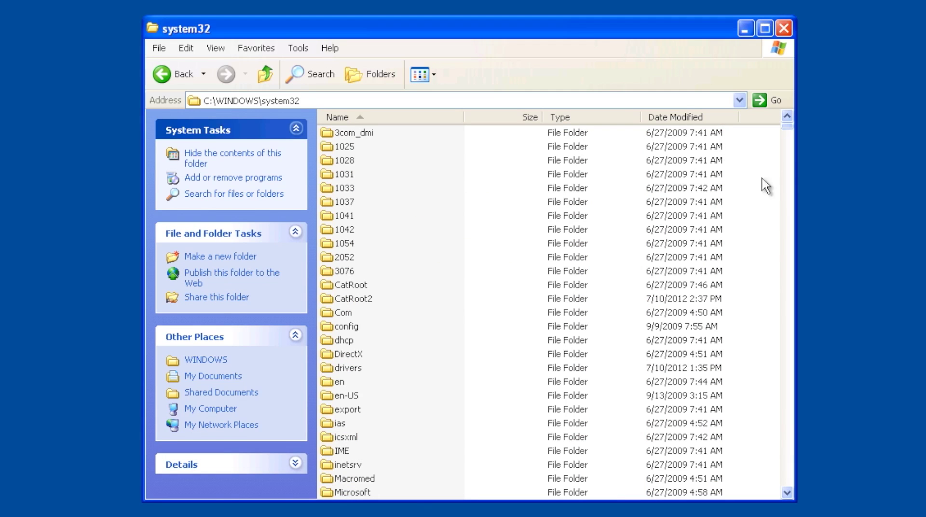
Scroll through the system32 listing, then go up to the WINDOWS folder
{"action": "left_click", "coordinate": [787, 491]}
{"action": "left_click", "coordinate": [786, 492]}
{"action": "left_click", "coordinate": [786, 491]}
{"action": "left_click", "coordinate": [787, 492]}
{"action": "left_click", "coordinate": [787, 492]}
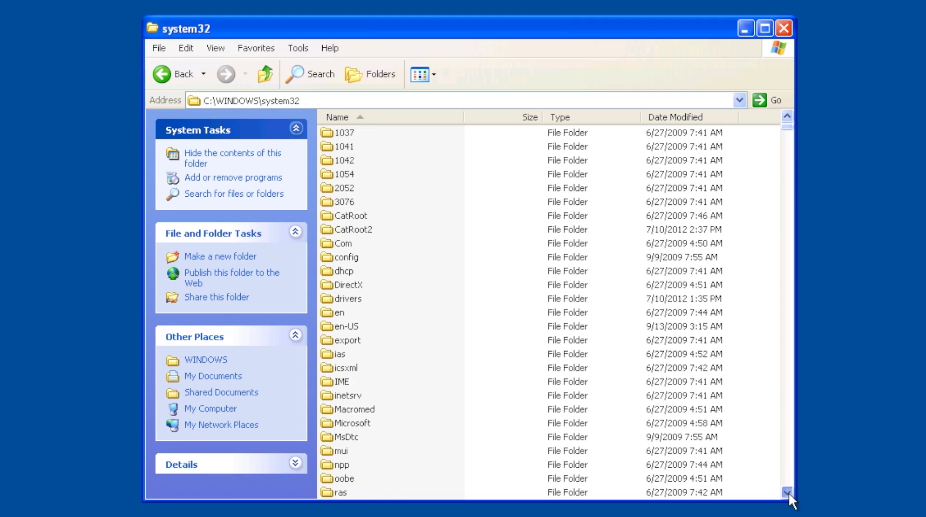
{"action": "left_click", "coordinate": [787, 492]}
{"action": "left_click_drag", "start_coordinate": [787, 493], "coordinate": [788, 493]}
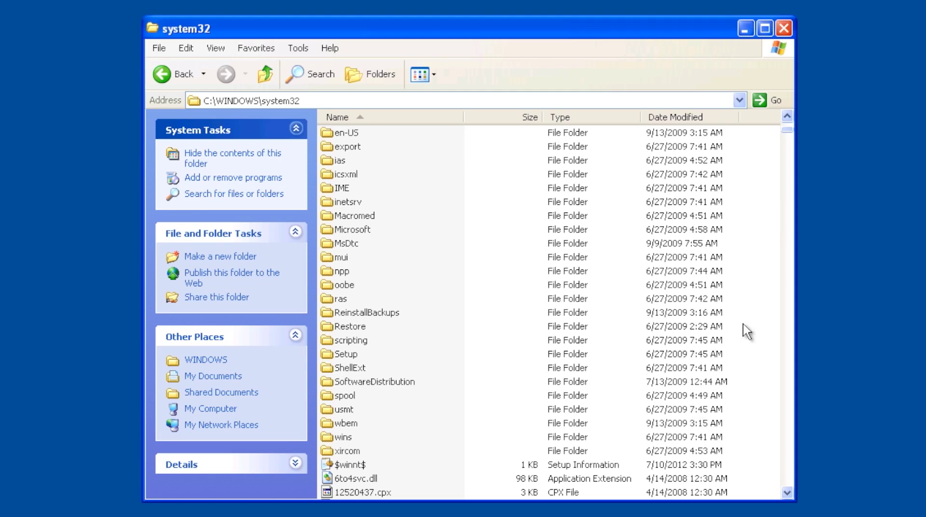
{"action": "left_click", "coordinate": [787, 117]}
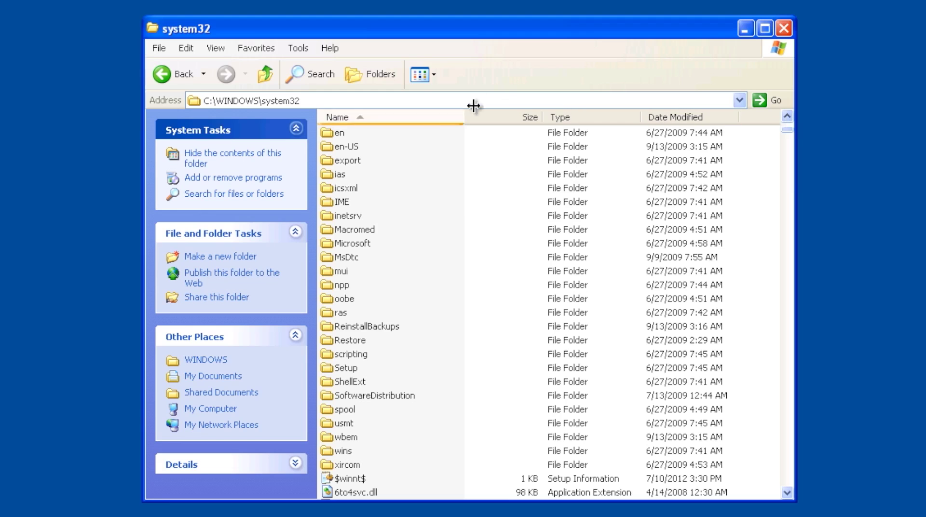
{"action": "left_click", "coordinate": [265, 74]}
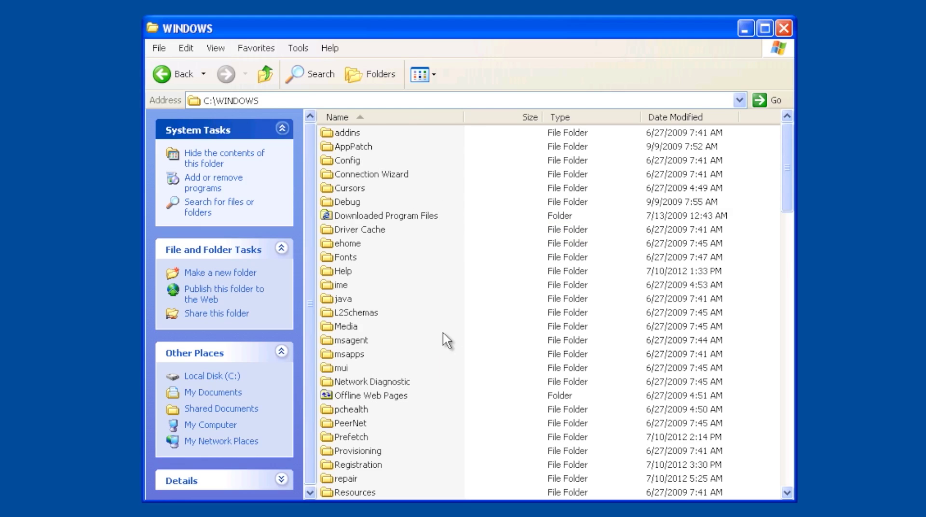
{"action": "scroll", "coordinate": [441, 332], "scroll_direction": "down", "scroll_amount": 1}
{"action": "scroll", "coordinate": [441, 331], "scroll_direction": "down", "scroll_amount": 1}
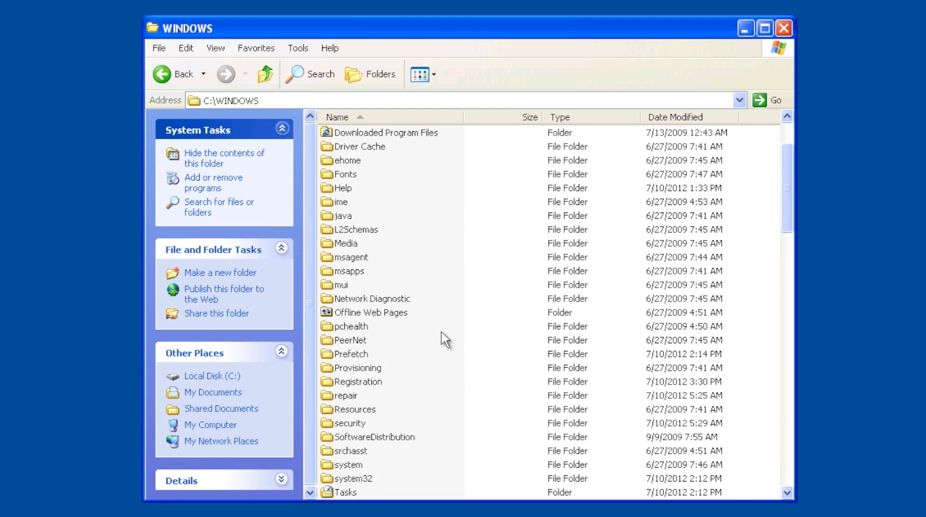
{"action": "scroll", "coordinate": [441, 332], "scroll_direction": "down", "scroll_amount": 2}
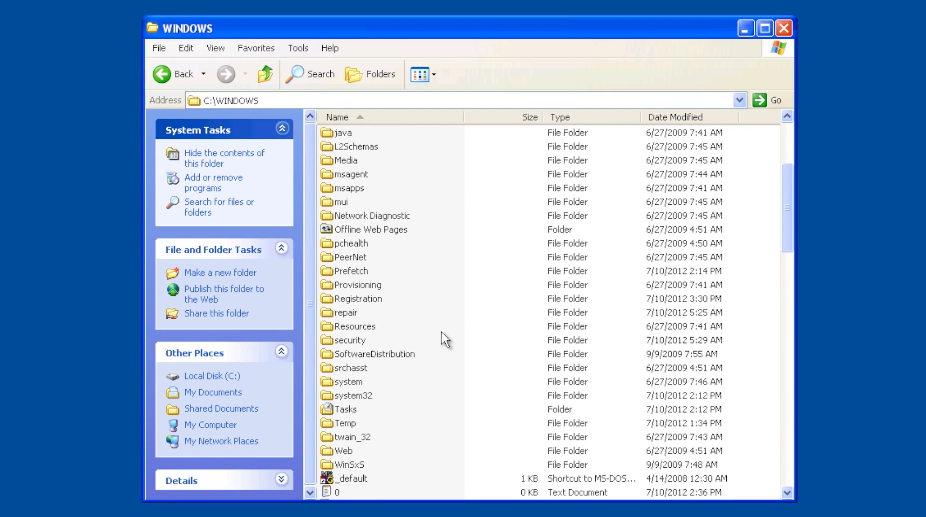
{"action": "scroll", "coordinate": [442, 332], "scroll_direction": "up", "scroll_amount": 2}
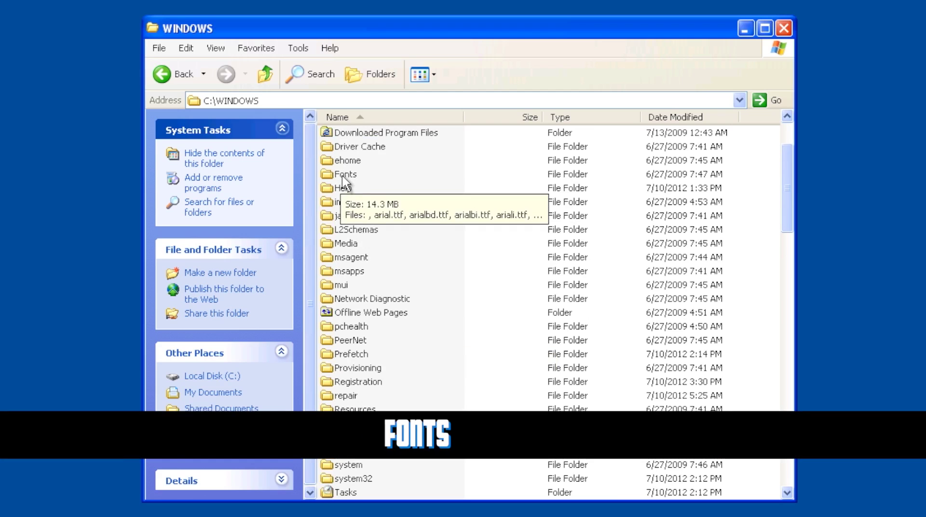
{"action": "left_click", "coordinate": [344, 175]}
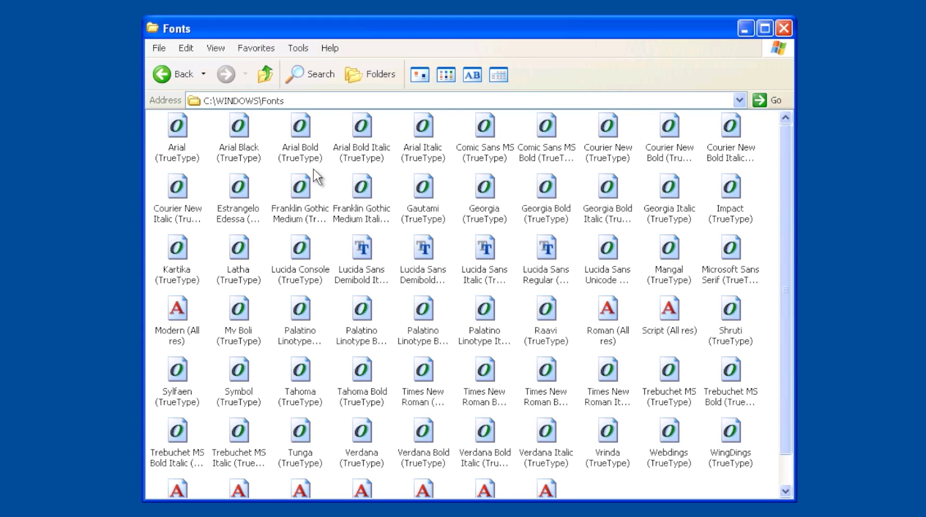
{"action": "left_click", "coordinate": [263, 75]}
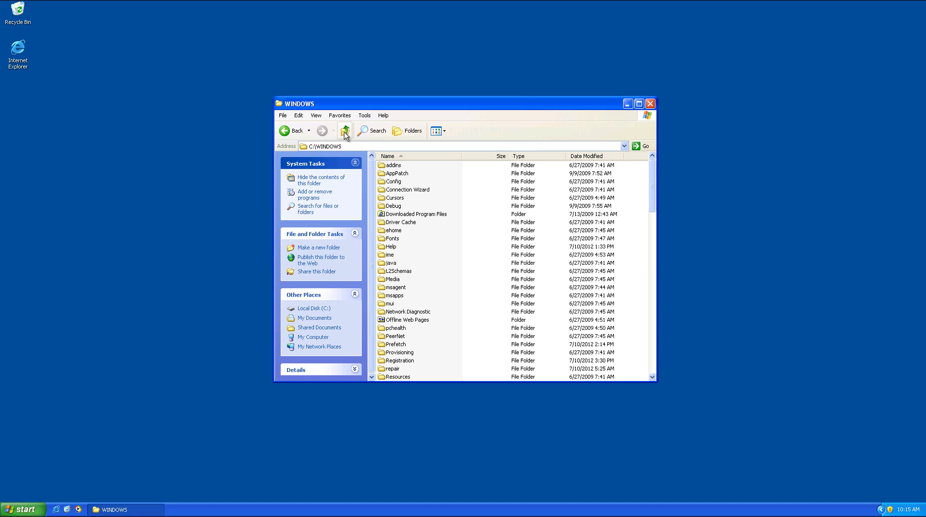
{"action": "double_click", "coordinate": [411, 320]}
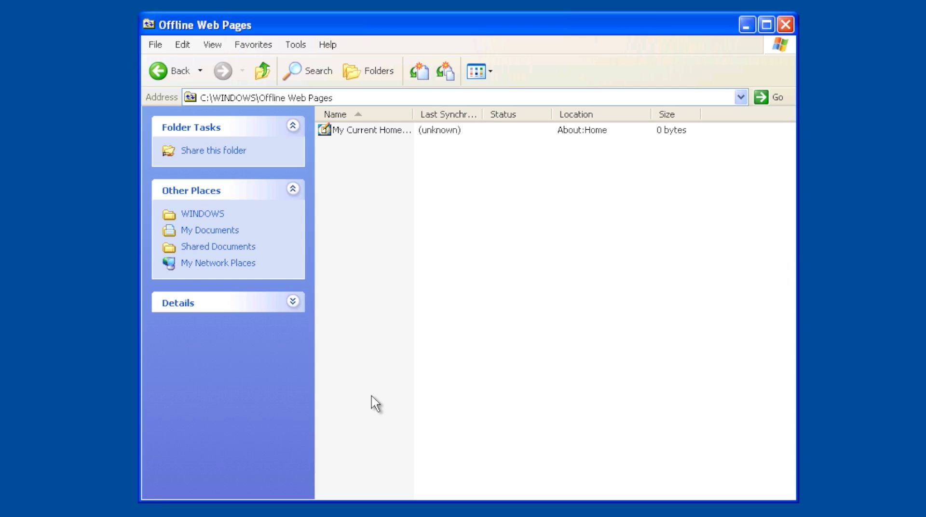
{"action": "left_click", "coordinate": [266, 70]}
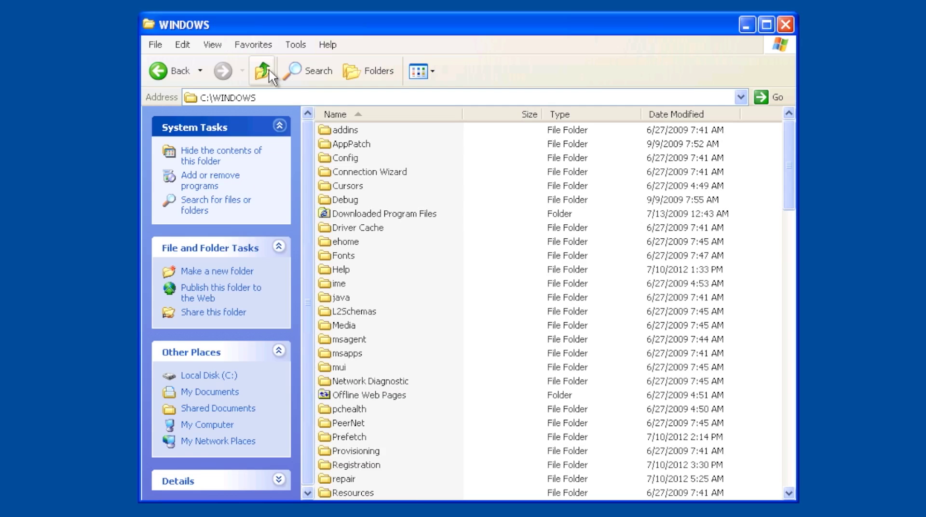
Scroll down and open the WINDOWS Temp folder
{"action": "scroll", "coordinate": [455, 311], "scroll_direction": "down", "scroll_amount": 3}
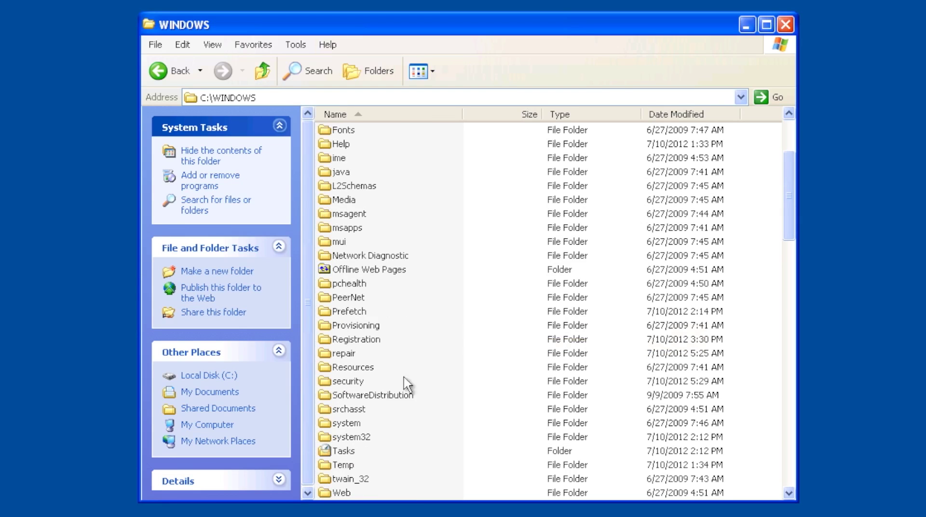
{"action": "left_click", "coordinate": [347, 464]}
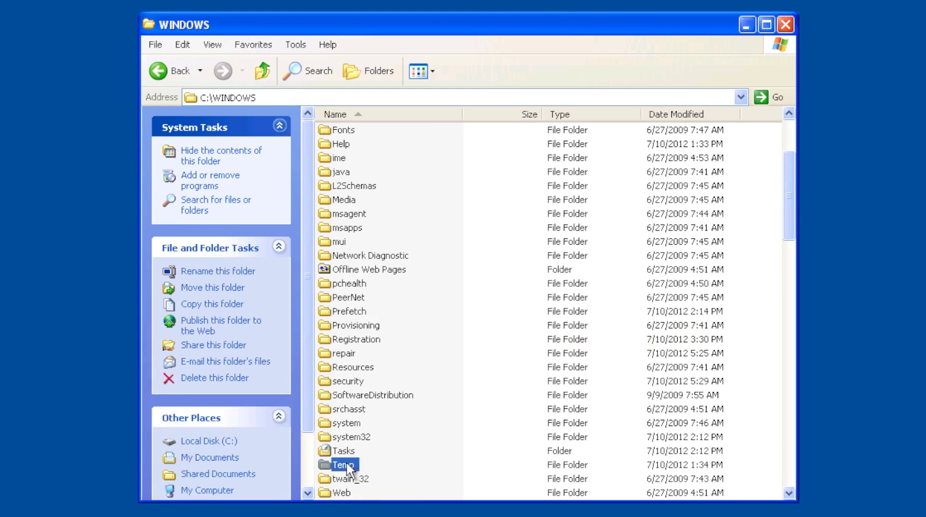
{"action": "double_click", "coordinate": [346, 463]}
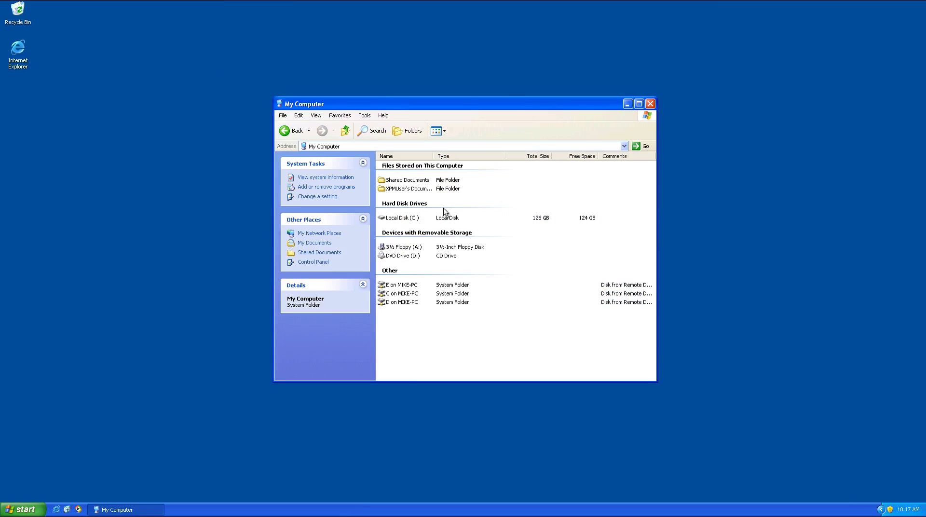
Open Local Disk (C:) and then the Documents and Settings folder
{"action": "double_click", "coordinate": [412, 221]}
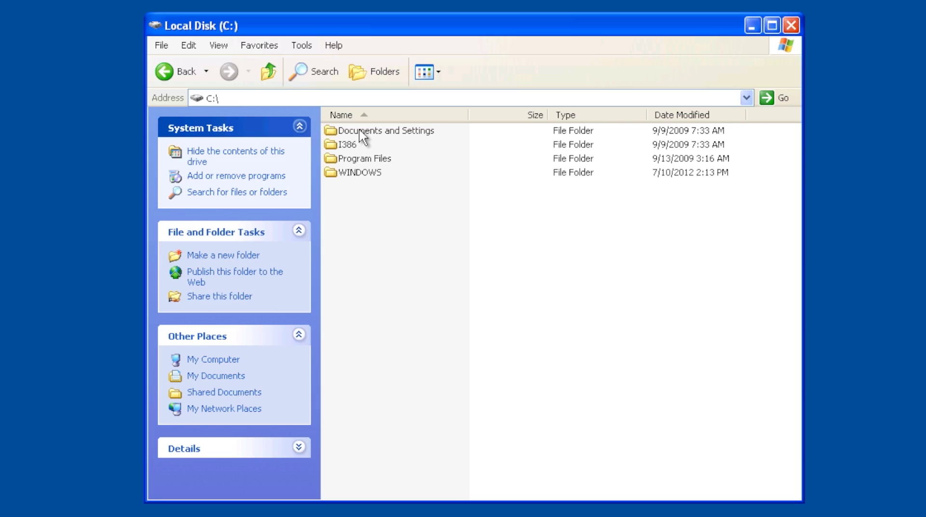
{"action": "mouse_move", "coordinate": [362, 136]}
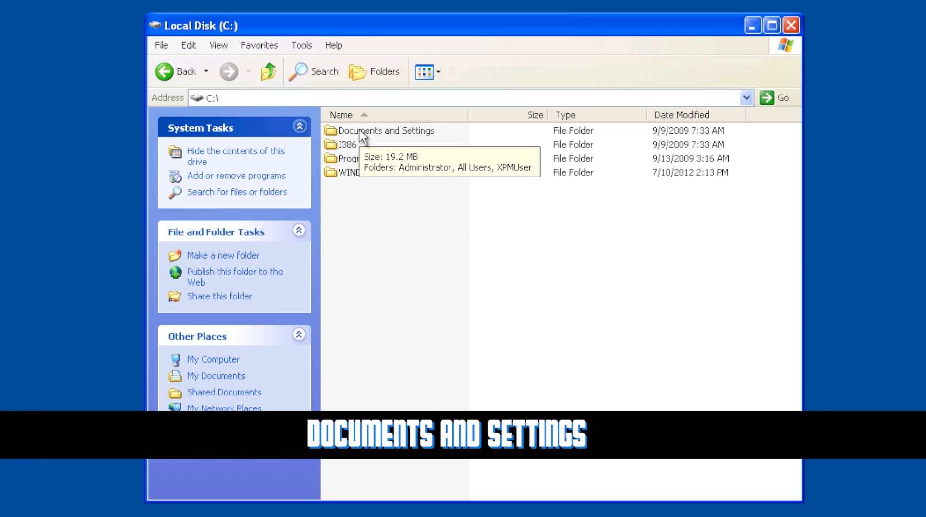
{"action": "double_click", "coordinate": [362, 137]}
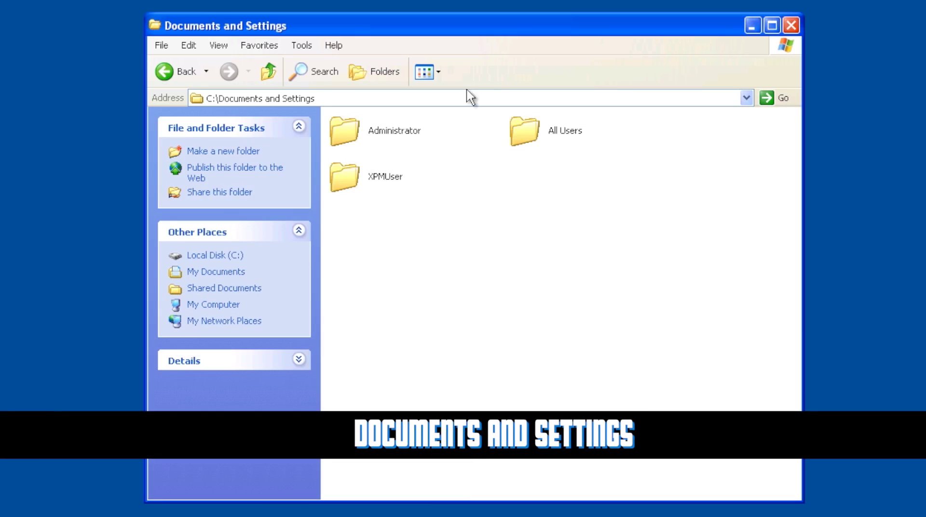
Change the user folders' layout, check their infotips, and open XPMUser
{"action": "left_click", "coordinate": [440, 71]}
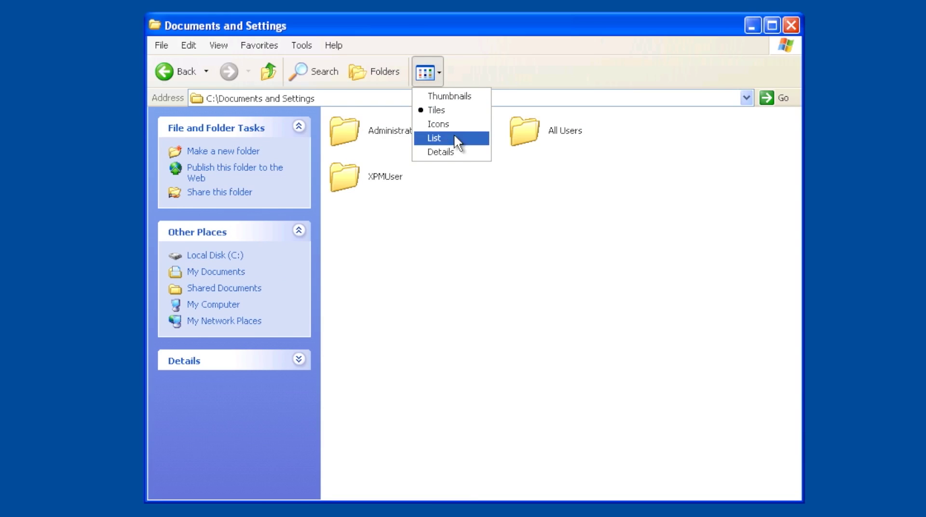
{"action": "left_click", "coordinate": [454, 152]}
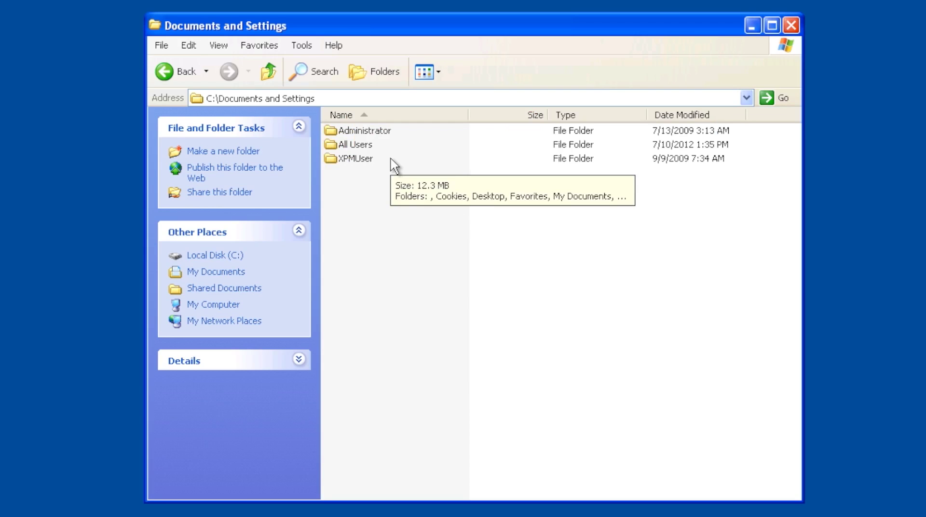
{"action": "mouse_move", "coordinate": [383, 137]}
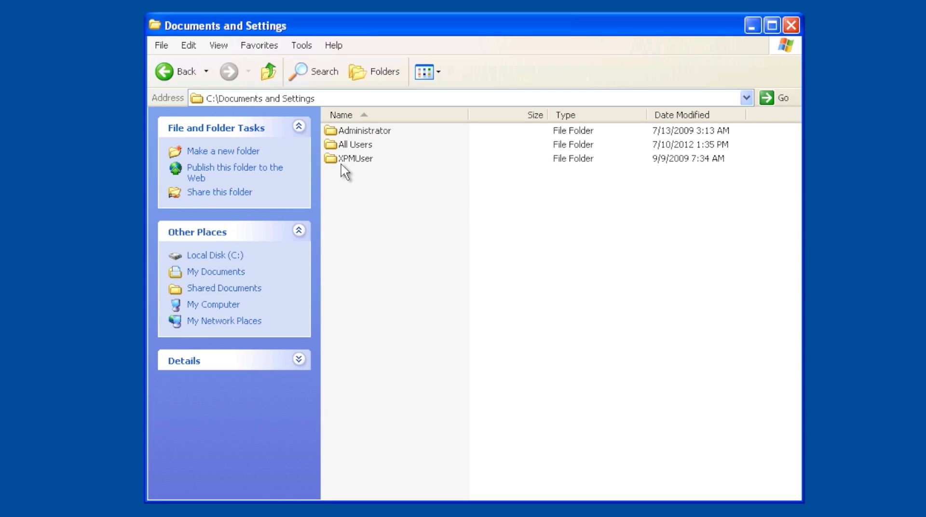
{"action": "mouse_move", "coordinate": [348, 165]}
{"action": "double_click", "coordinate": [353, 159]}
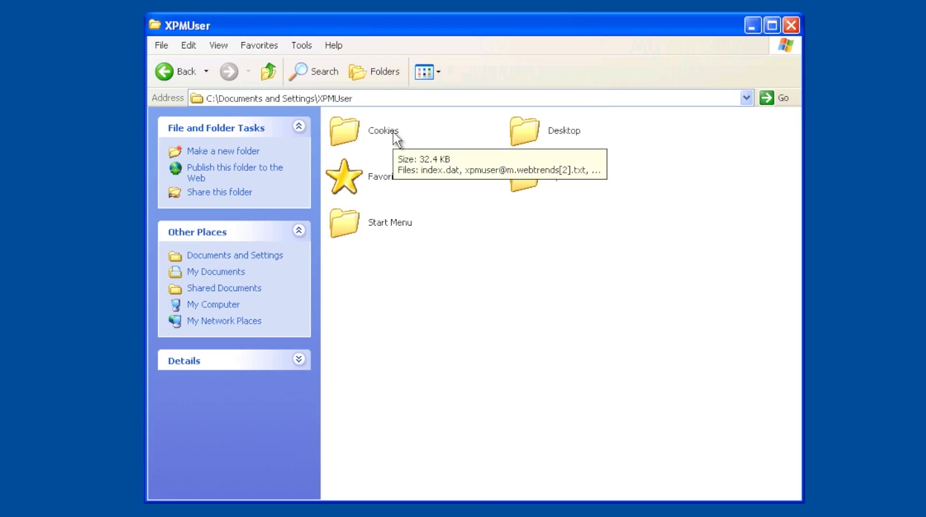
Show XPMUser in Details view, peek into its Desktop folder and come back up
{"action": "left_click", "coordinate": [439, 73]}
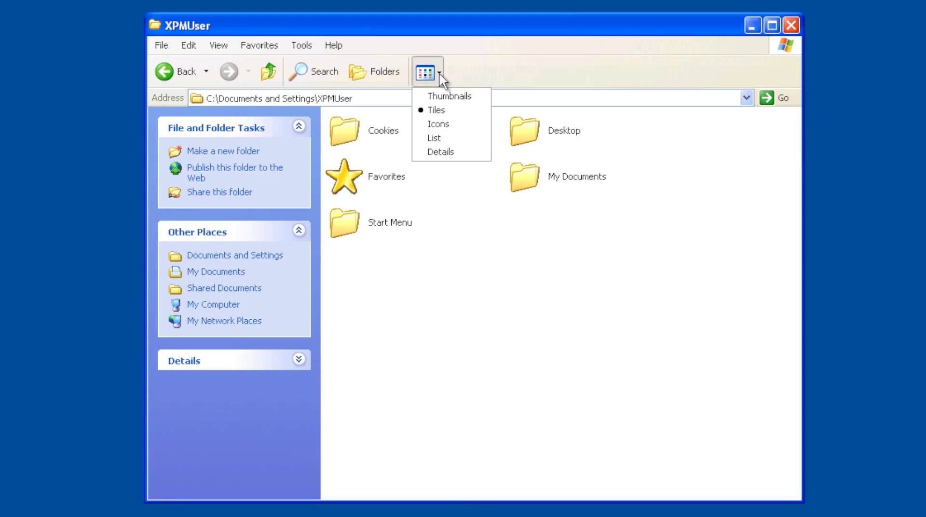
{"action": "left_click", "coordinate": [443, 148]}
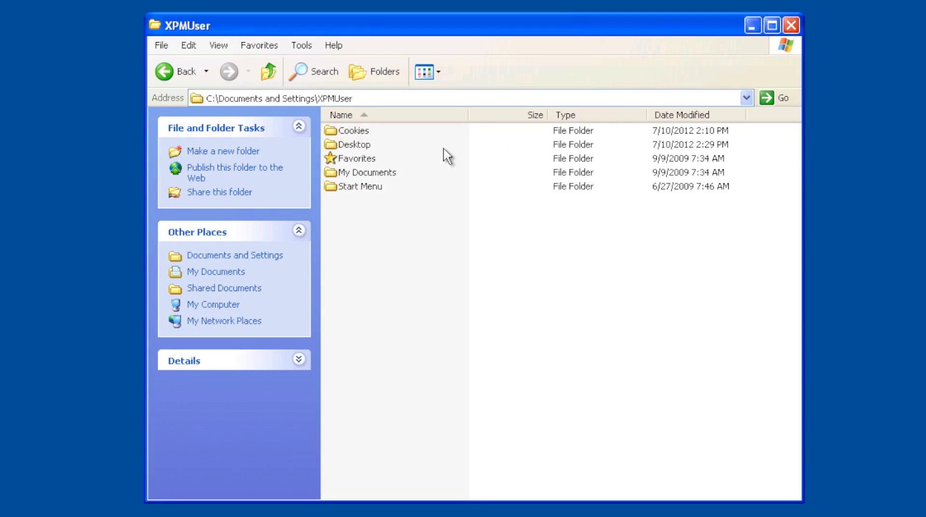
{"action": "double_click", "coordinate": [357, 147]}
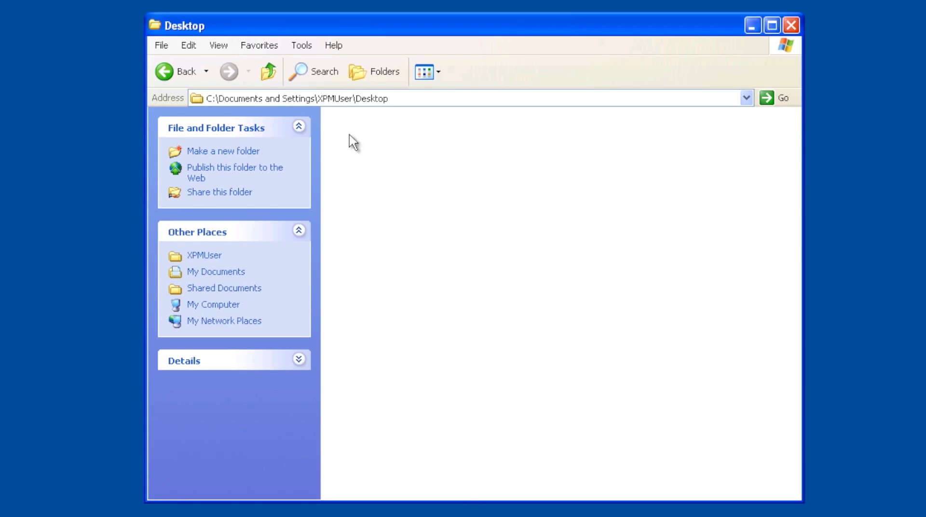
{"action": "left_click", "coordinate": [266, 72]}
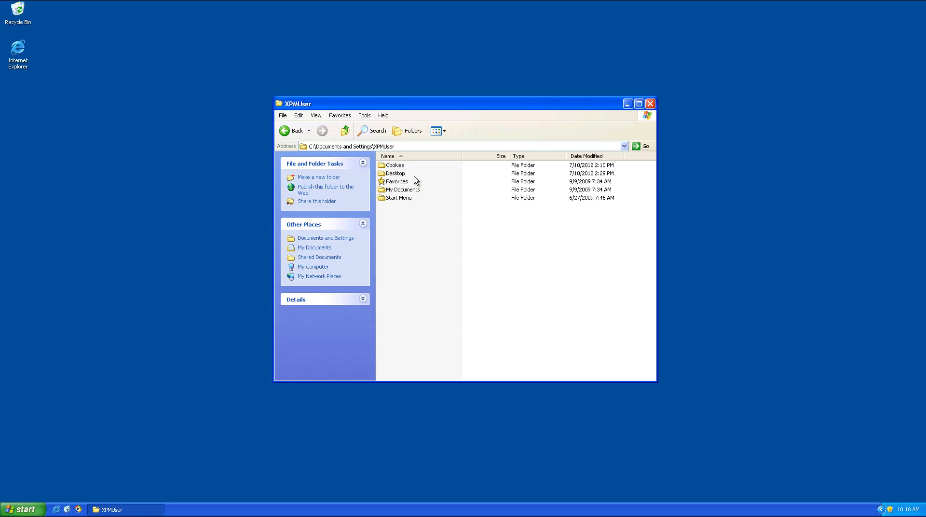
Open the profile's Start Menu folder and then its Programs folder
{"action": "mouse_move", "coordinate": [413, 177]}
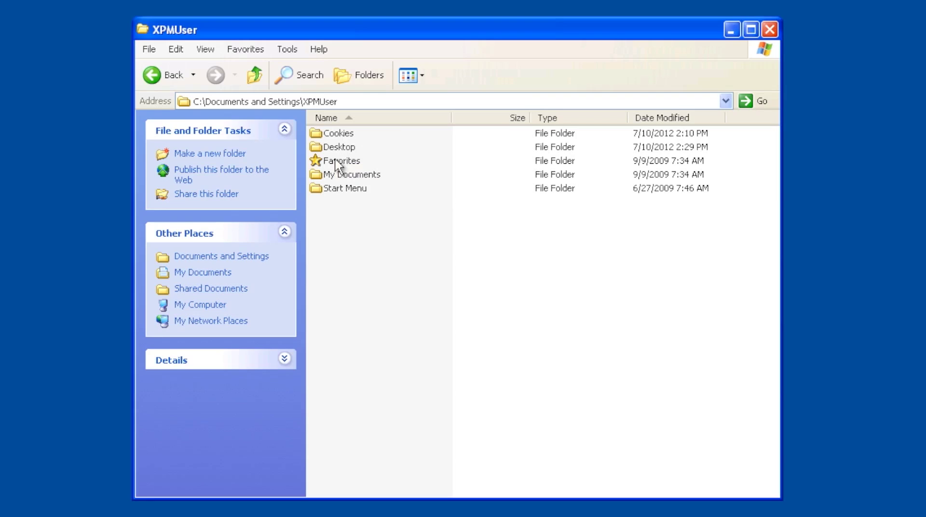
{"action": "mouse_move", "coordinate": [413, 182]}
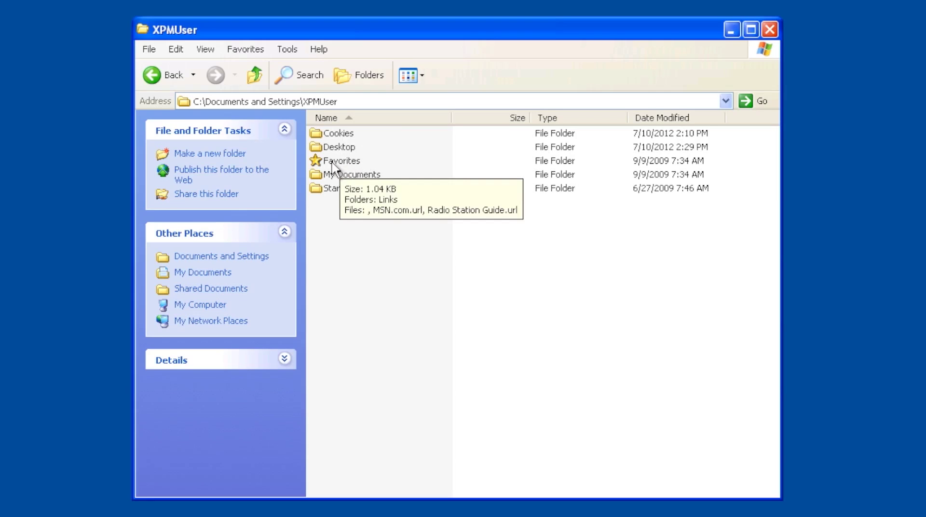
{"action": "mouse_move", "coordinate": [348, 178]}
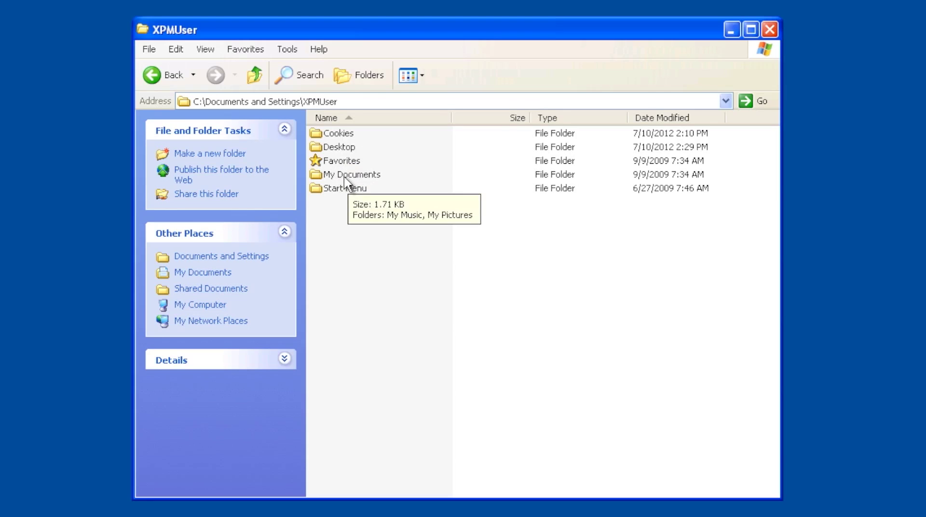
{"action": "double_click", "coordinate": [339, 189]}
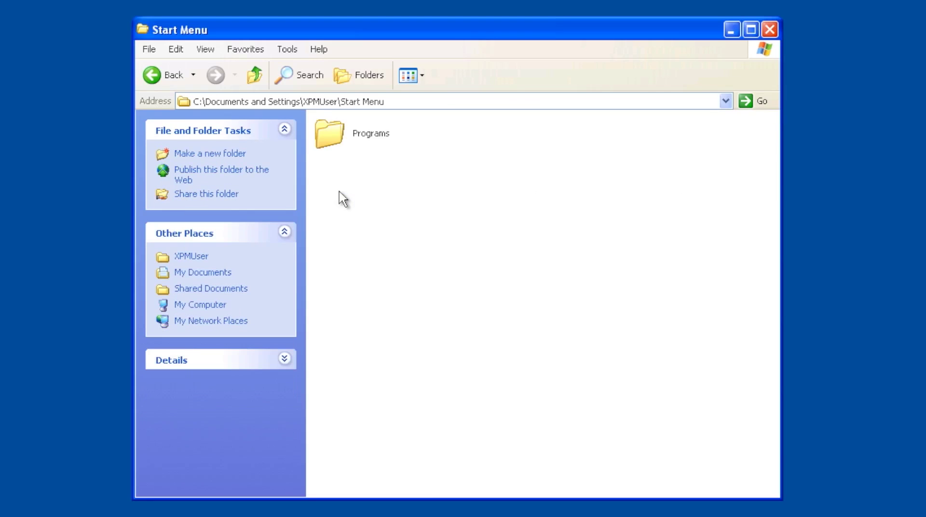
{"action": "double_click", "coordinate": [327, 139]}
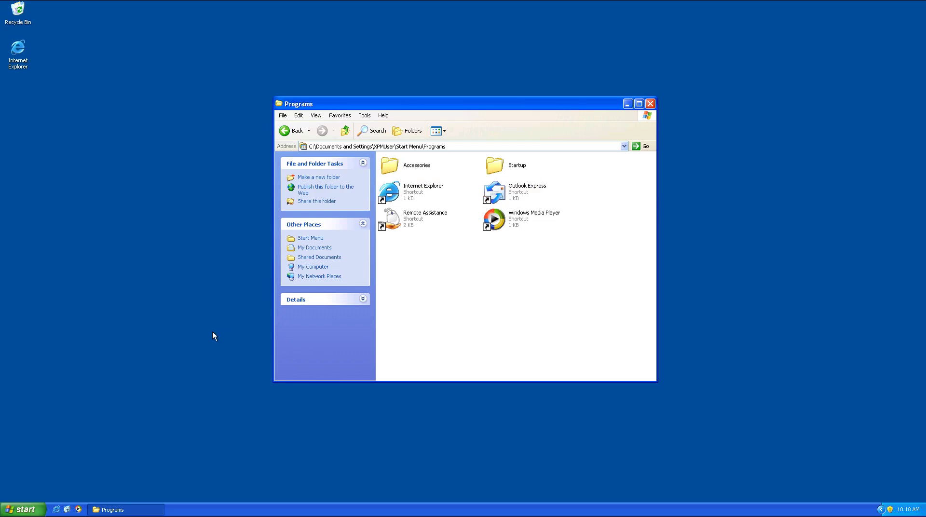
Compare with the Windows Start menu, climb back to XPMUser and open My Documents
{"action": "left_click", "coordinate": [8, 513]}
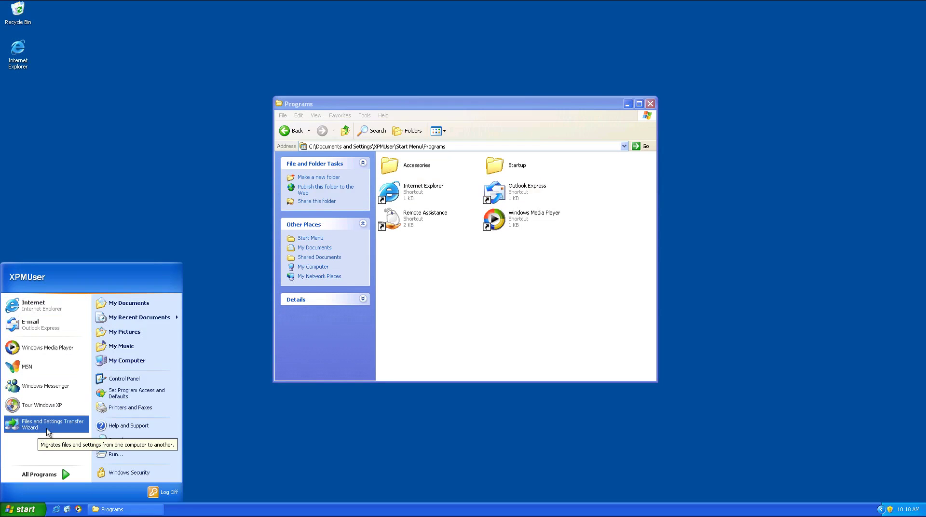
{"action": "left_click", "coordinate": [441, 308]}
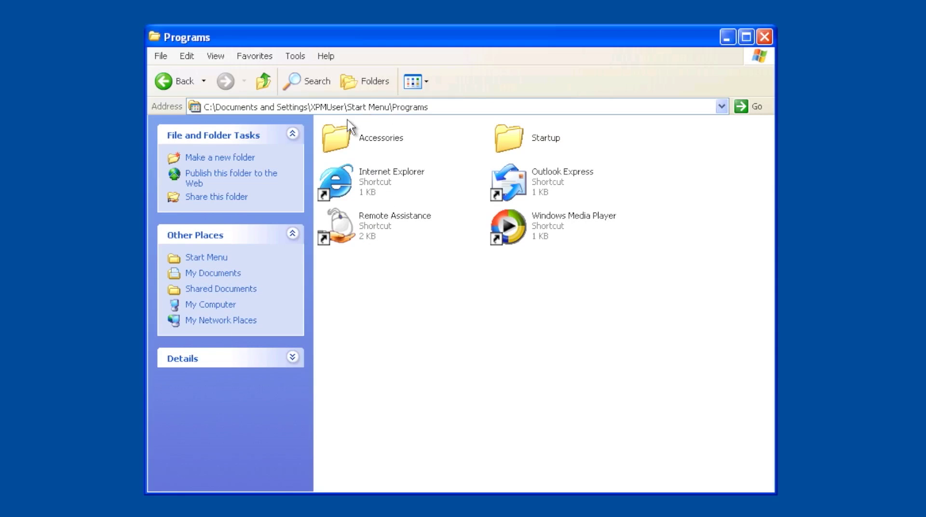
{"action": "left_click", "coordinate": [264, 86]}
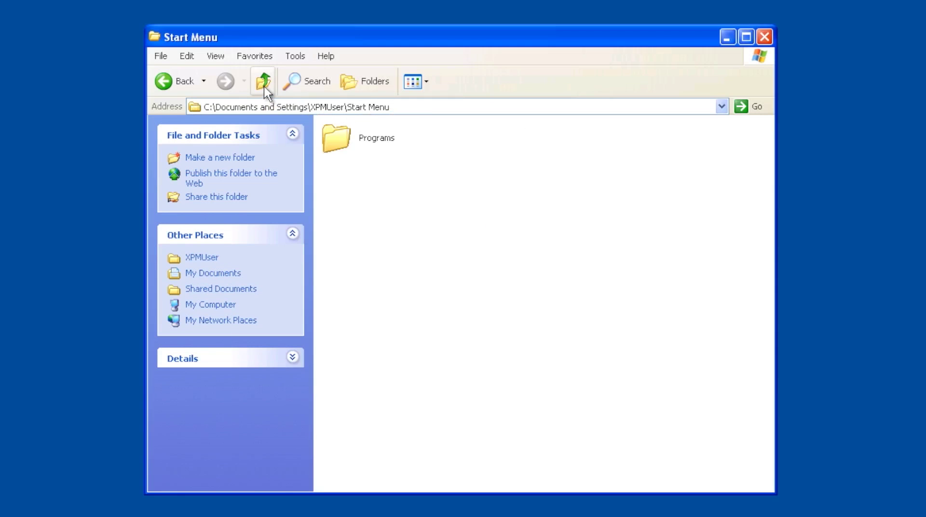
{"action": "left_click", "coordinate": [264, 86]}
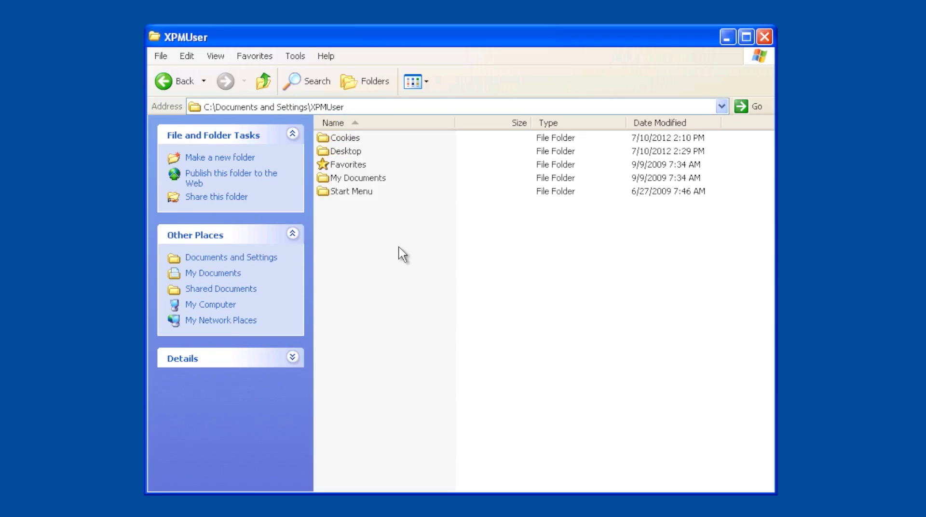
{"action": "double_click", "coordinate": [374, 180]}
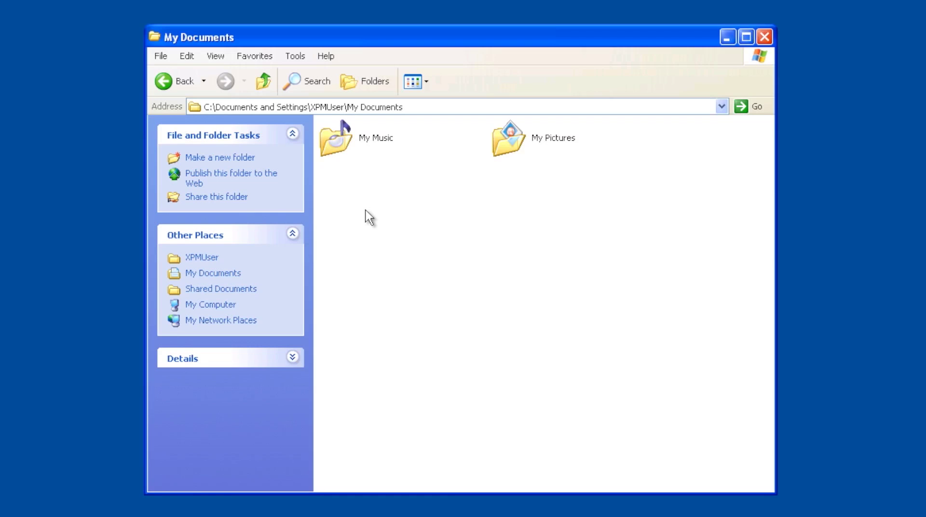
Go up twice from My Documents to Documents and Settings
{"action": "left_click", "coordinate": [257, 82]}
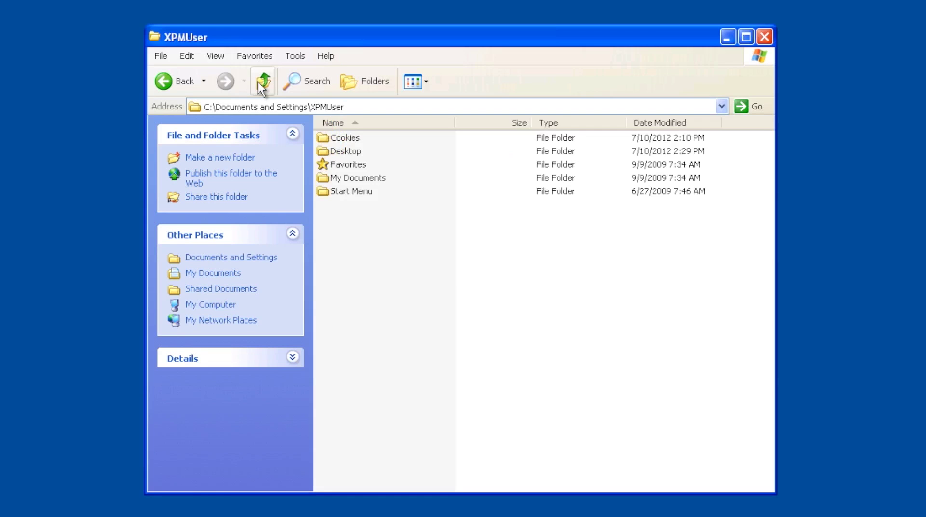
{"action": "left_click", "coordinate": [258, 82]}
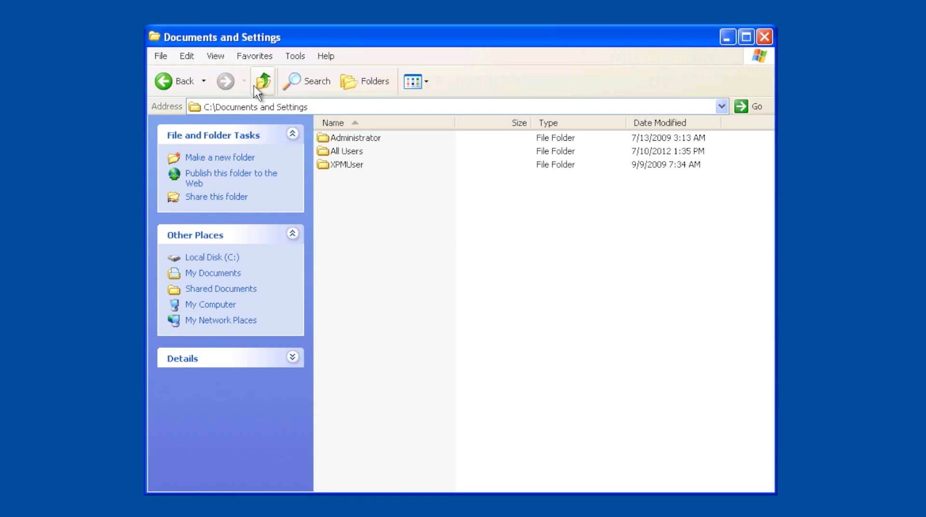
Select XPMUser to see its infotip, then open the All Users folder
{"action": "left_click", "coordinate": [333, 165]}
{"action": "mouse_move", "coordinate": [328, 166]}
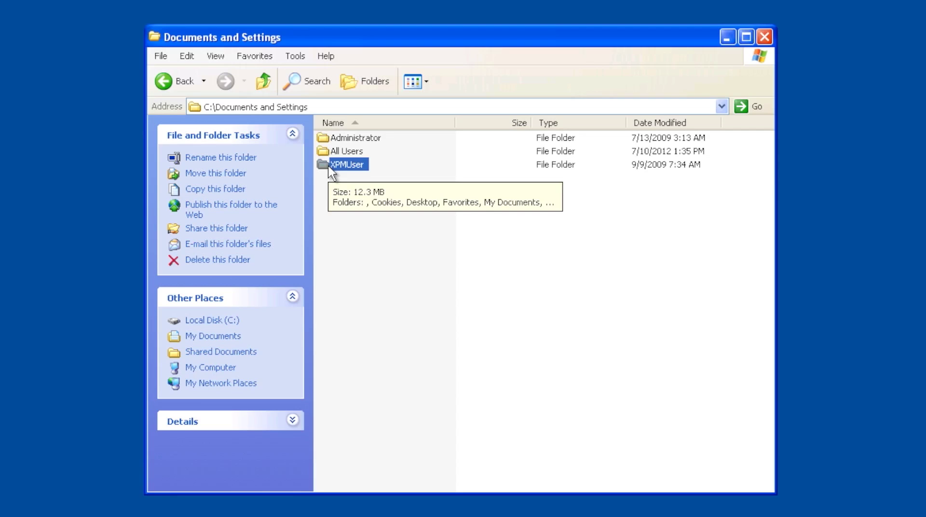
{"action": "double_click", "coordinate": [358, 152]}
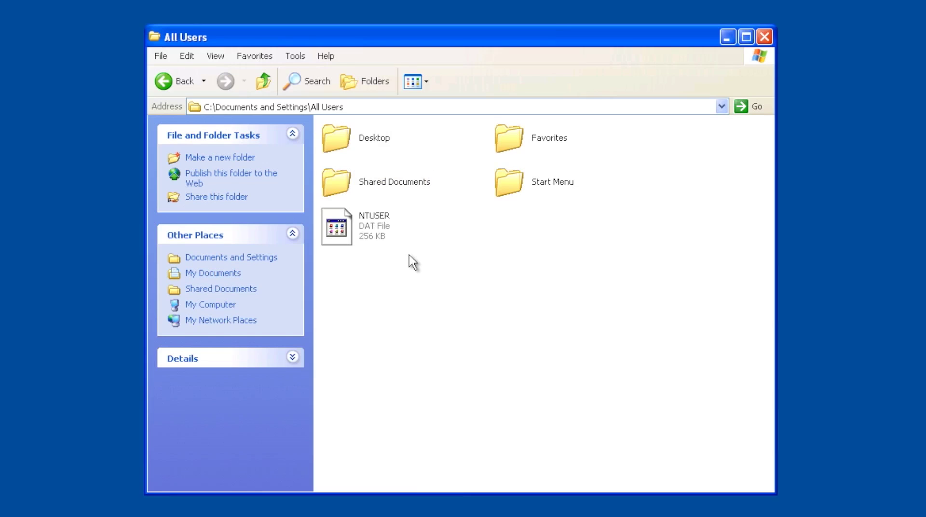
In All Users\Desktop, add a new WordPad Document named Fred, then go up to All Users
{"action": "double_click", "coordinate": [341, 144]}
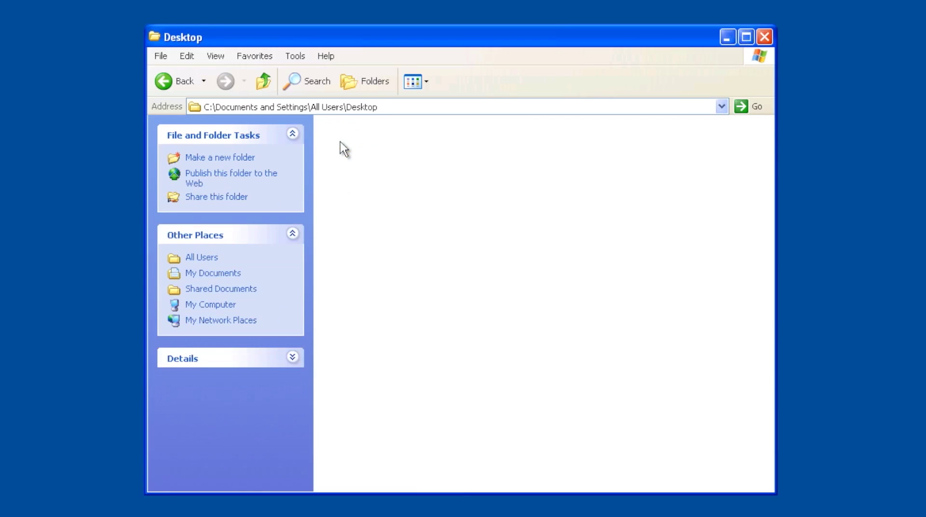
{"action": "right_click", "coordinate": [393, 204]}
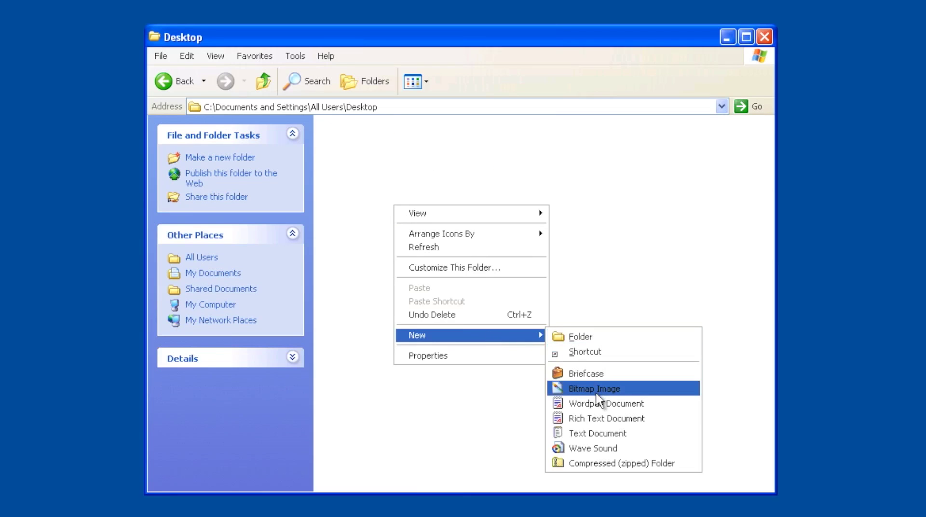
{"action": "left_click", "coordinate": [592, 405]}
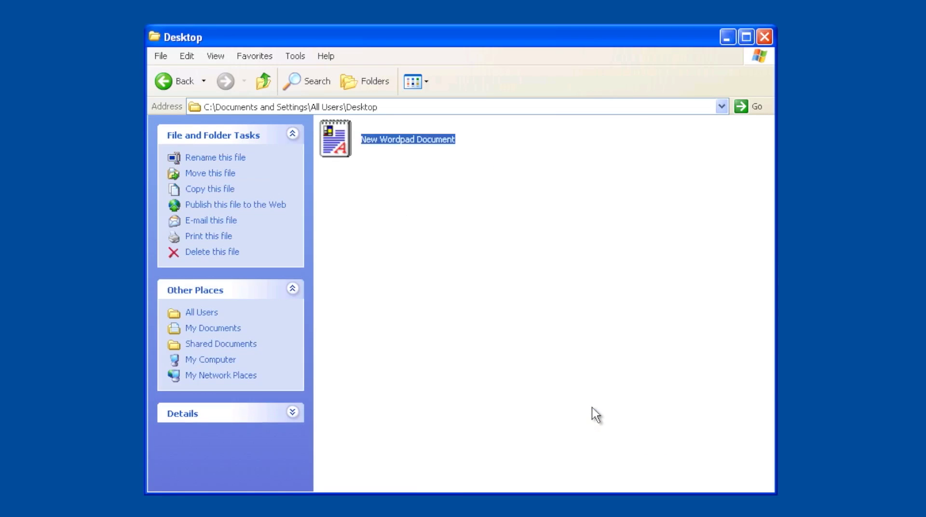
{"action": "type", "text": "Fred"}
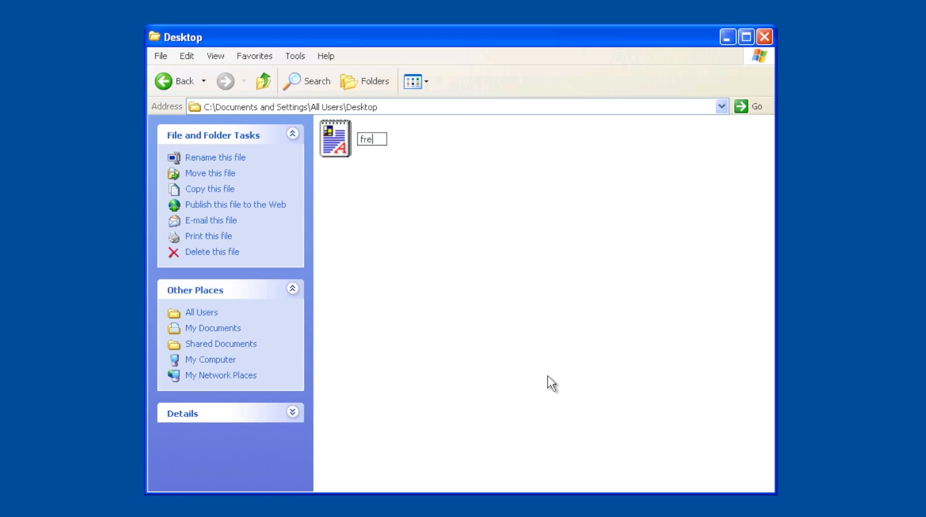
{"action": "key", "text": "Return"}
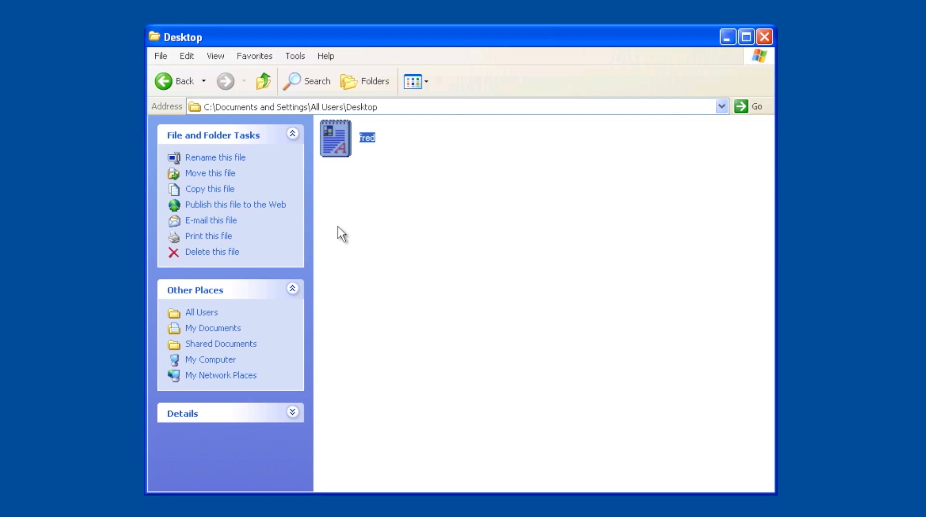
{"action": "left_click", "coordinate": [270, 78]}
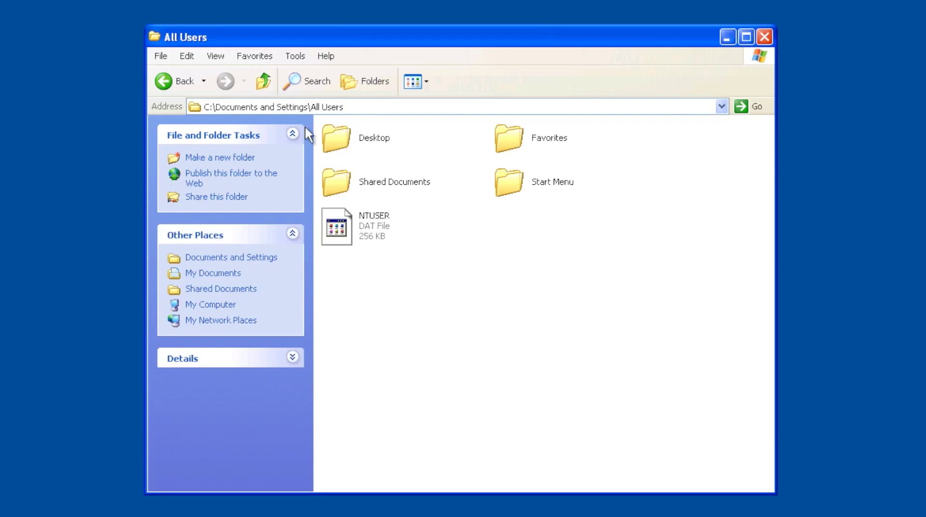
Go up to C:\, open Program Files, show its hidden contents, then return to C:\
{"action": "left_click", "coordinate": [268, 86]}
{"action": "left_click", "coordinate": [268, 85]}
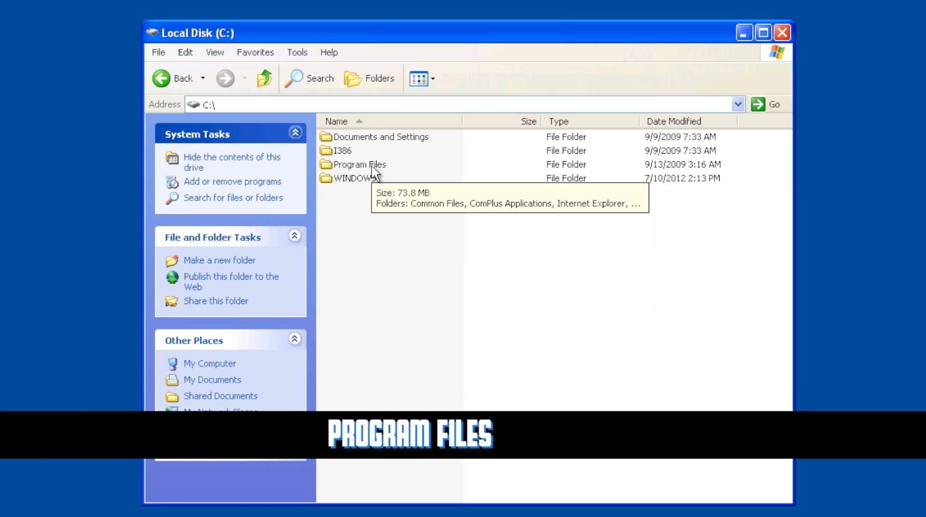
{"action": "double_click", "coordinate": [409, 185]}
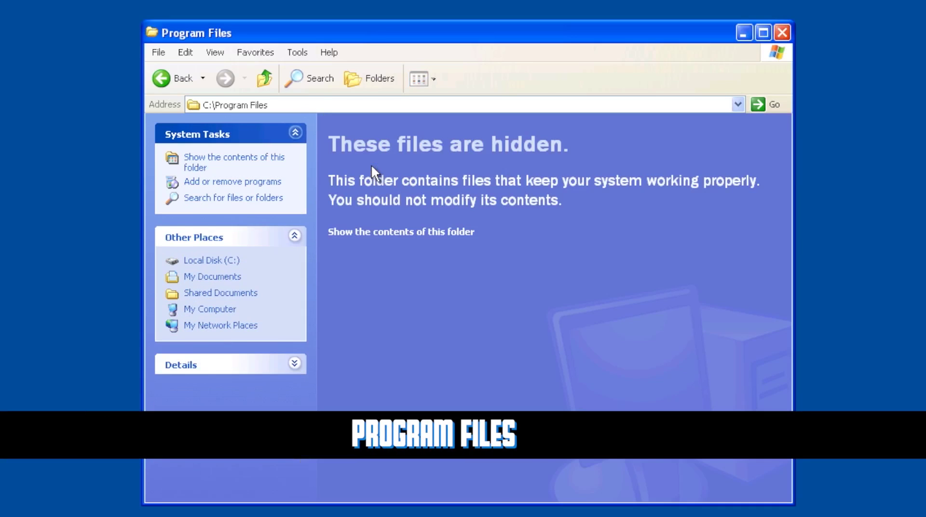
{"action": "left_click", "coordinate": [393, 233]}
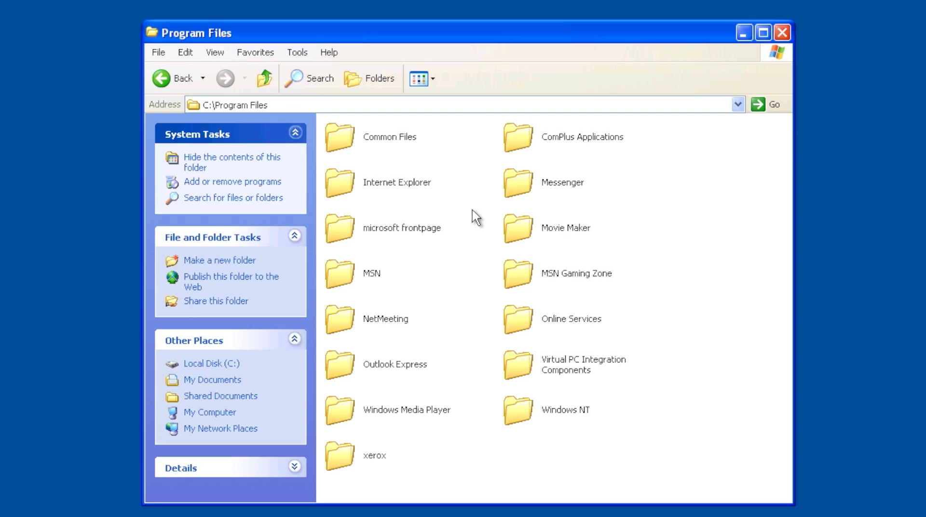
{"action": "mouse_move", "coordinate": [512, 325]}
{"action": "left_click", "coordinate": [264, 79]}
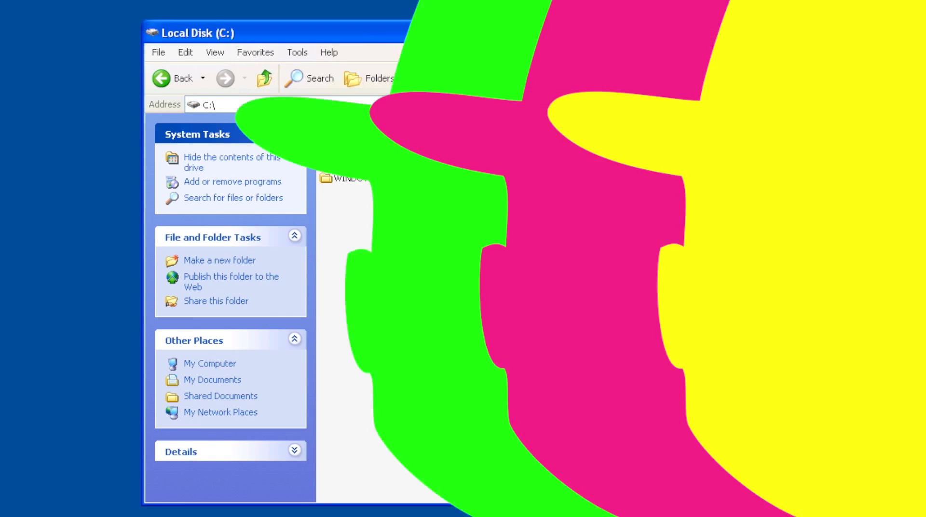